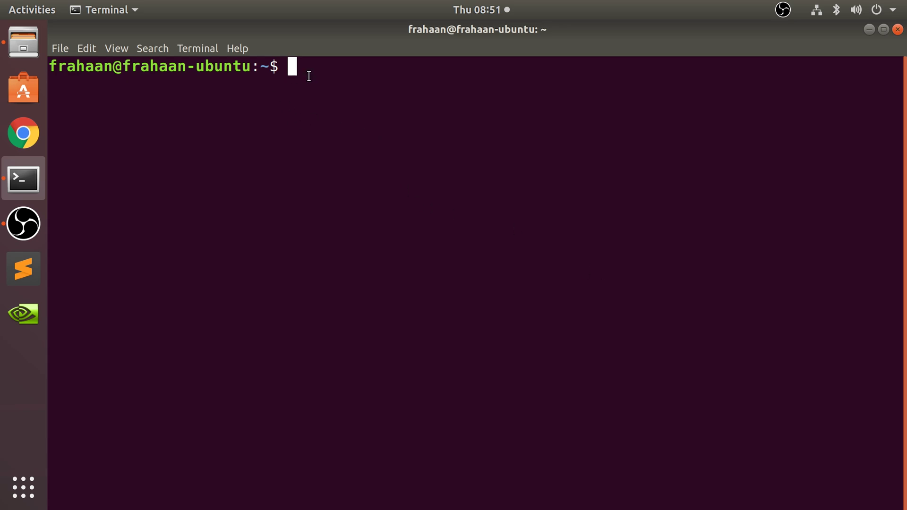
# Resize the terminal window back to full screen and shrink its text twice with Ctrl+minus.
pyautogui.click(884, 30)
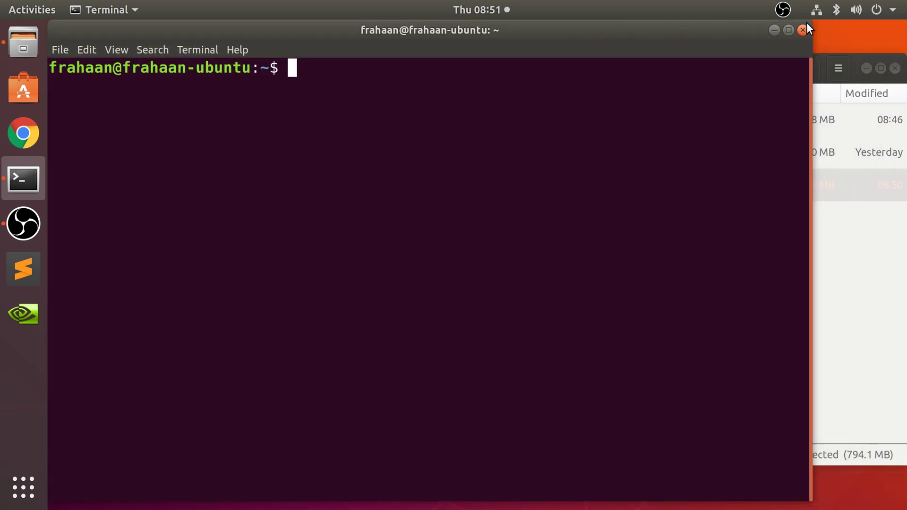
pyautogui.click(788, 31)
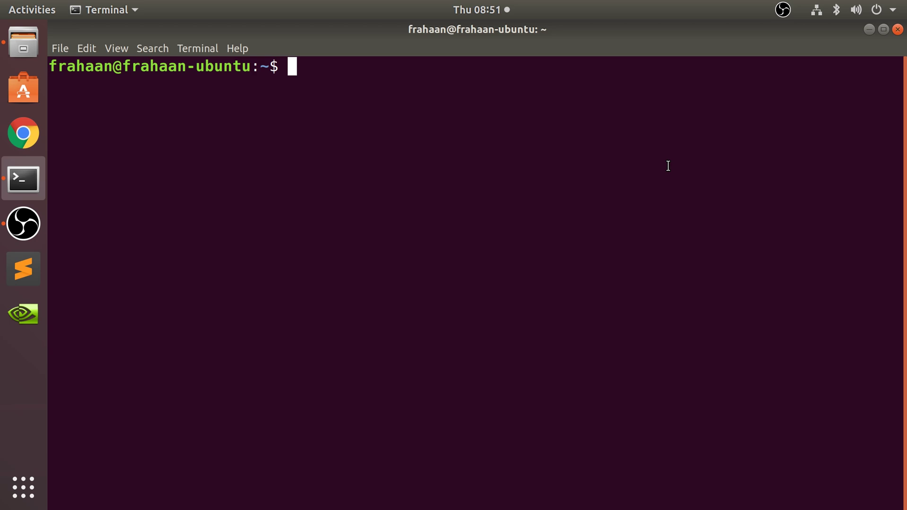
pyautogui.hotkey('ctrl', '-')
pyautogui.hotkey('ctrl', '-')
pyautogui.hotkey('ctrl', '-')
pyautogui.hotkey('ctrl', '-')
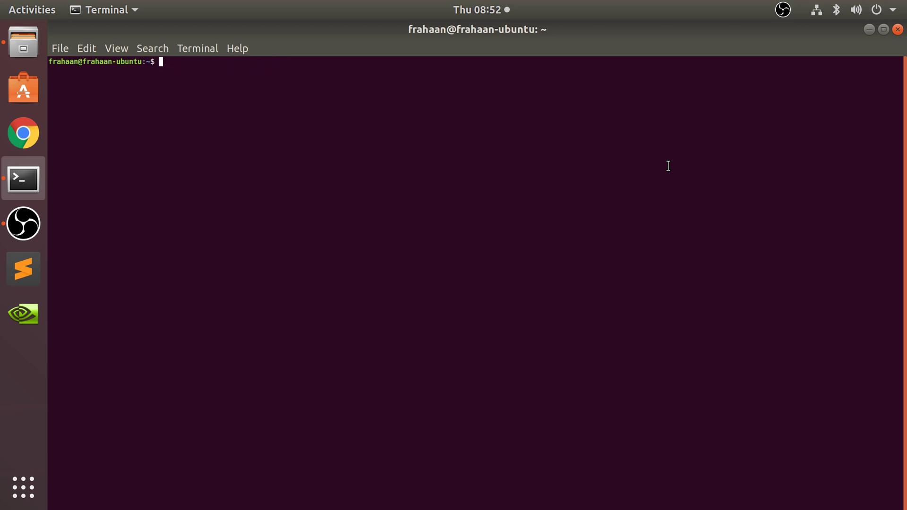
pyautogui.hotkey('ctrl', '-')
pyautogui.hotkey('ctrl', '-')
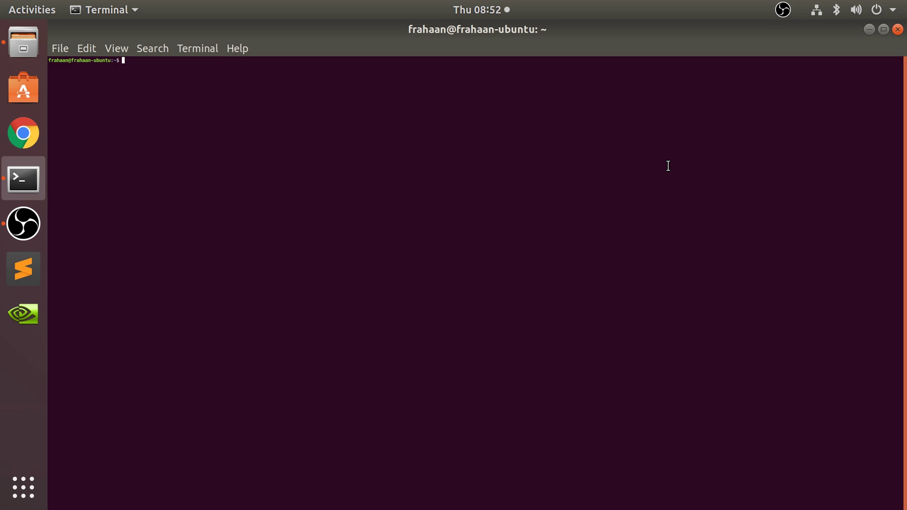
# Open a new terminal window from the dock and zoom its text out twice.
pyautogui.rightClick(24, 180)
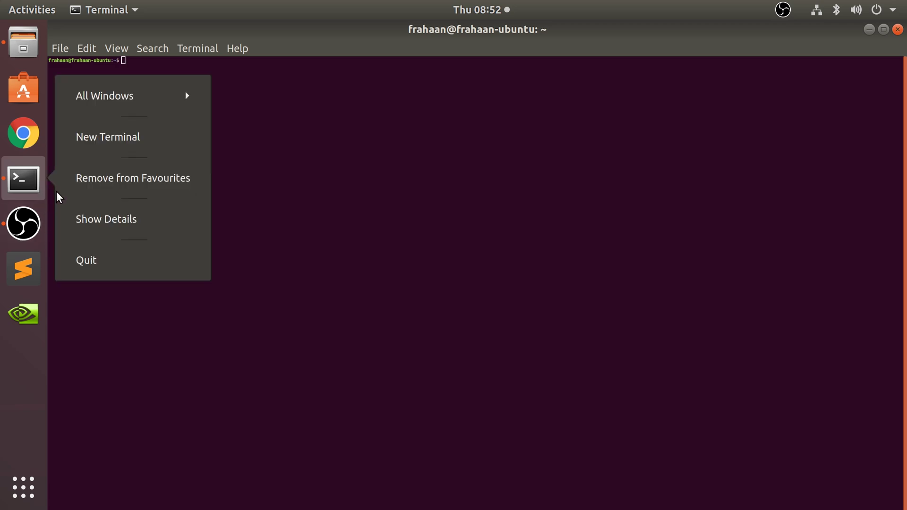
pyautogui.click(89, 144)
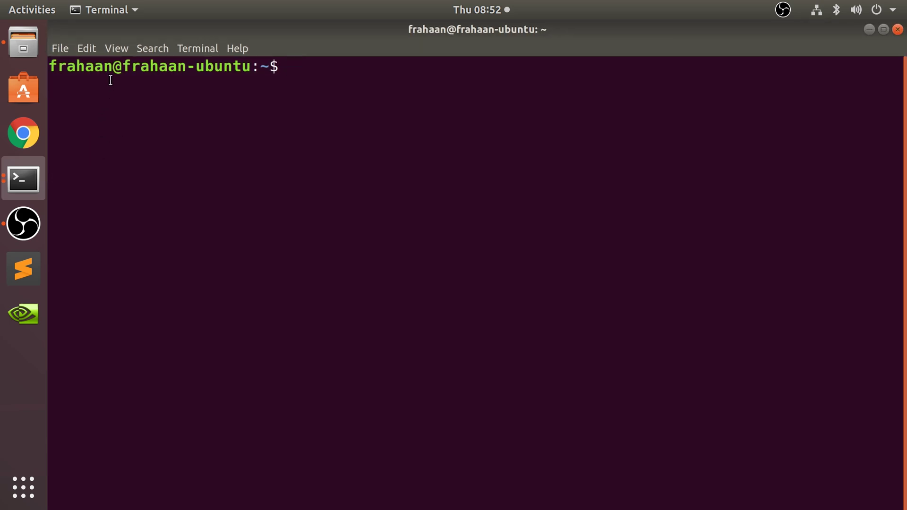
pyautogui.click(114, 48)
pyautogui.click(152, 126)
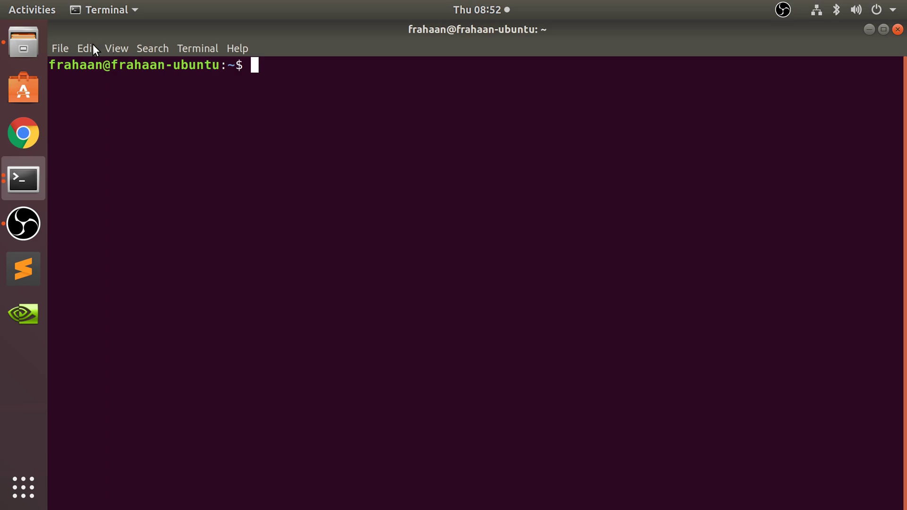
# Lower the profile's custom Monospace Regular font size from 16 to 6 and close Preferences.
pyautogui.click(86, 48)
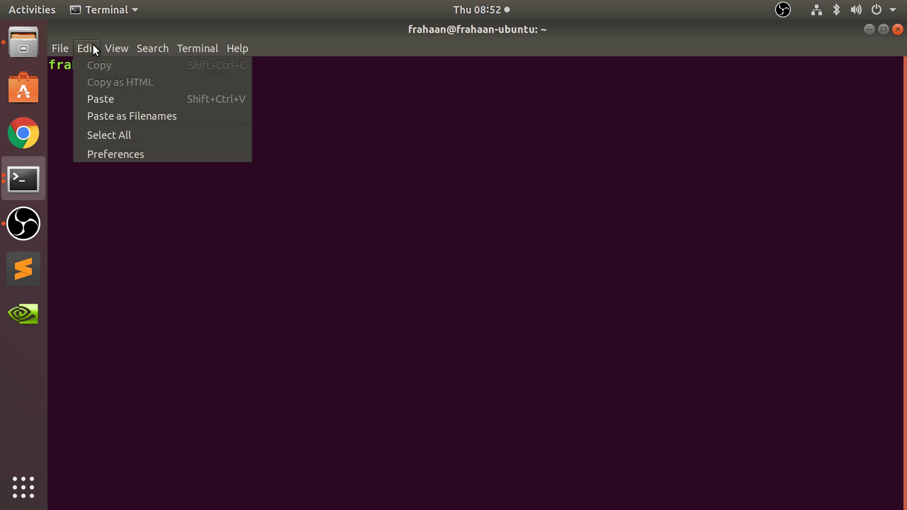
pyautogui.click(127, 153)
pyautogui.click(504, 151)
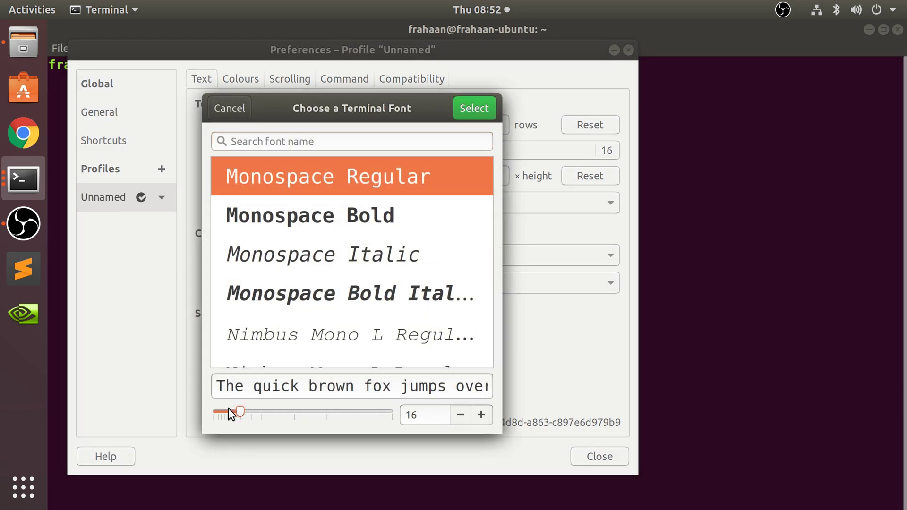
pyautogui.moveTo(239, 411); pyautogui.dragTo(215, 412)
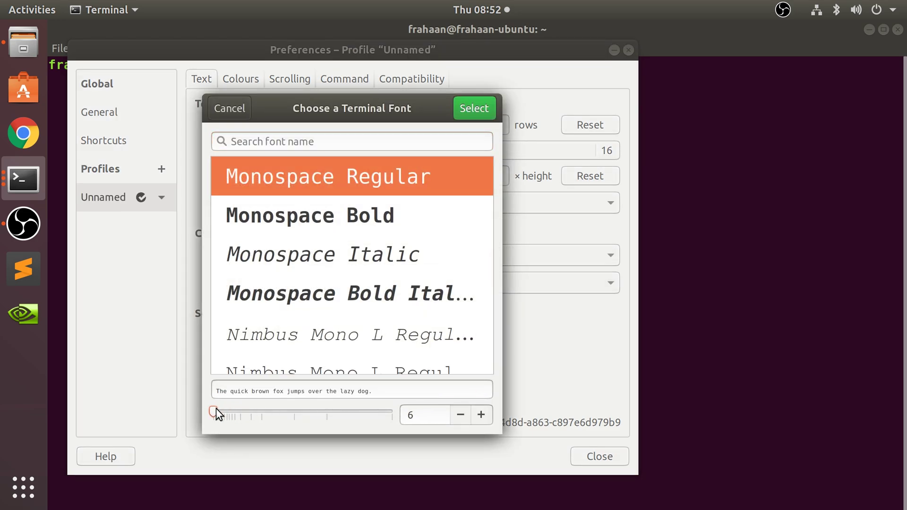
pyautogui.click(471, 108)
pyautogui.click(628, 51)
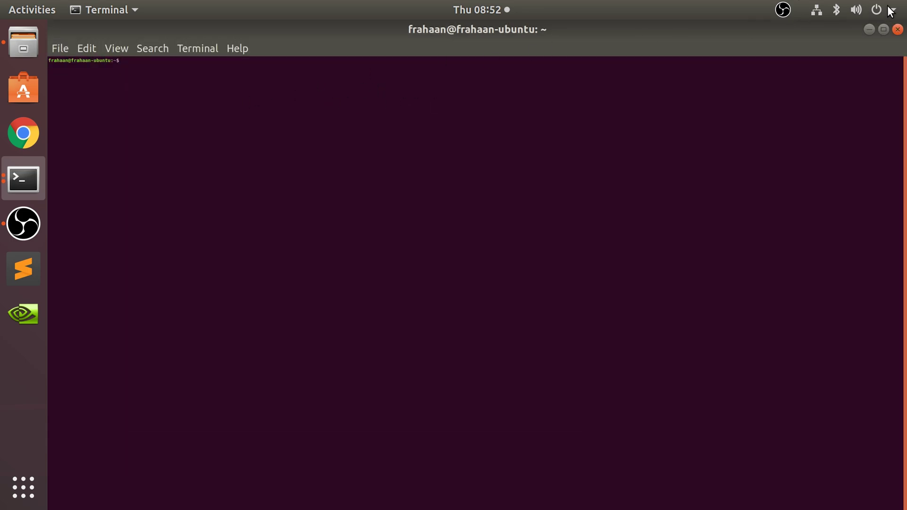
# Close the old terminal and open a new, maximized terminal window from the dock.
pyautogui.click(899, 29)
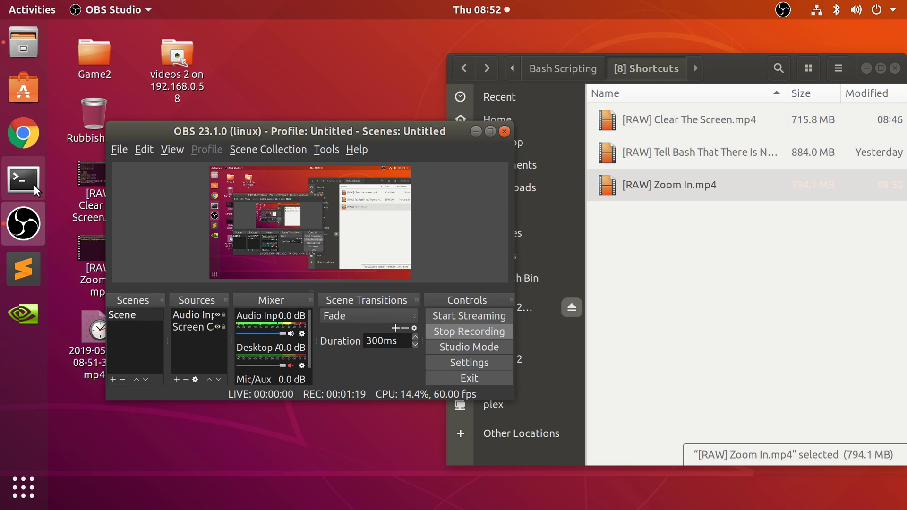
pyautogui.click(23, 179)
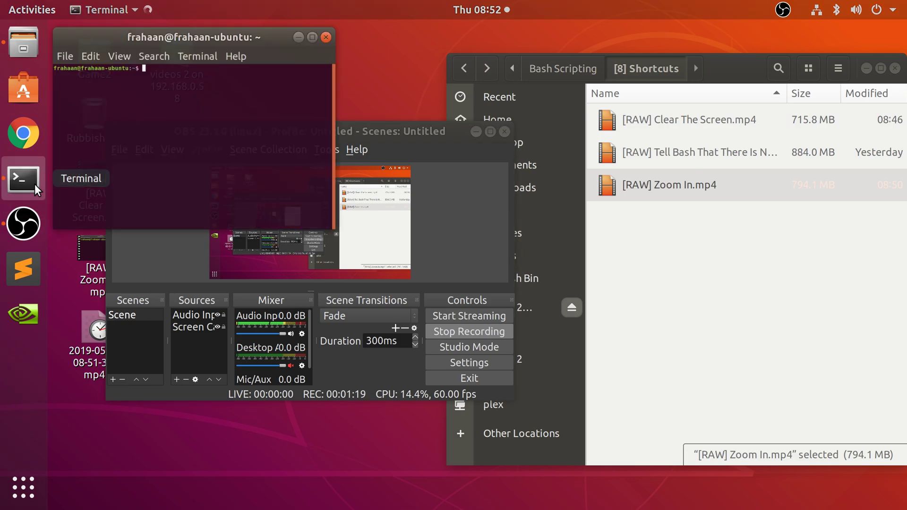
pyautogui.click(316, 30)
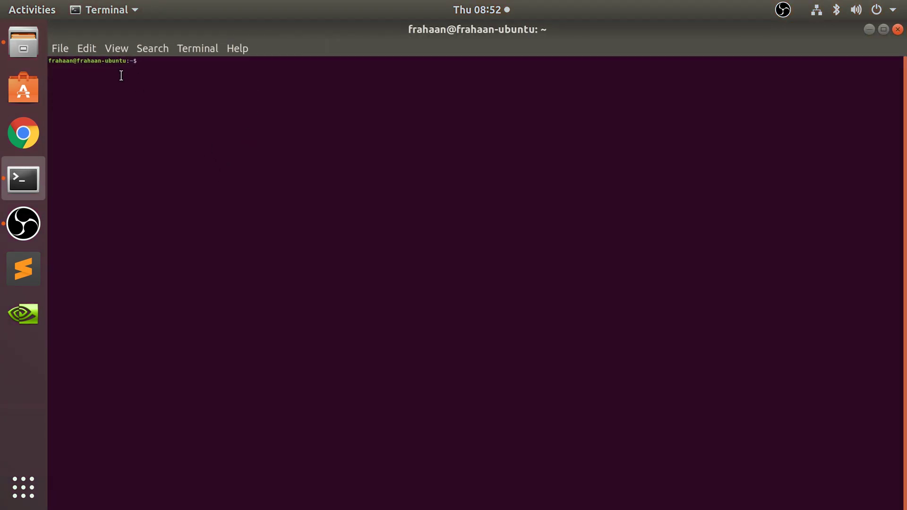
# Set the profile's custom font size back to 16 and close Preferences.
pyautogui.click(117, 49)
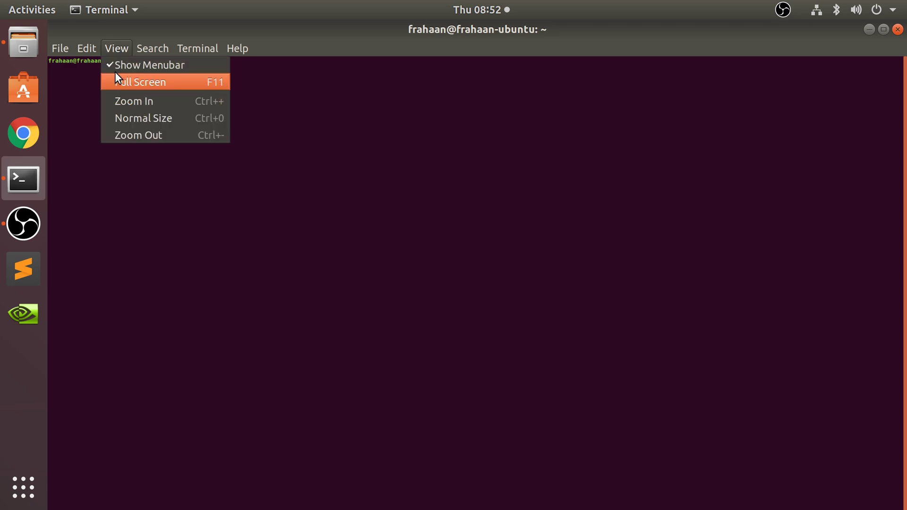
pyautogui.click(127, 153)
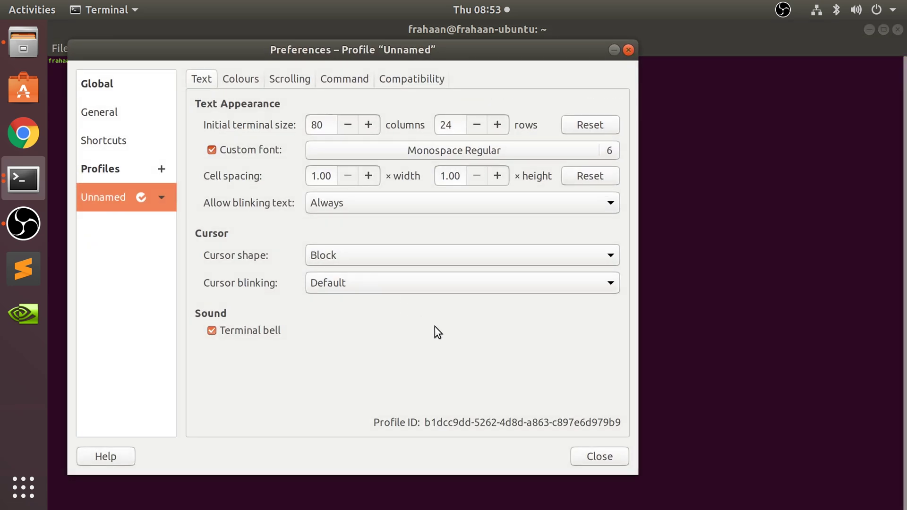
pyautogui.click(604, 149)
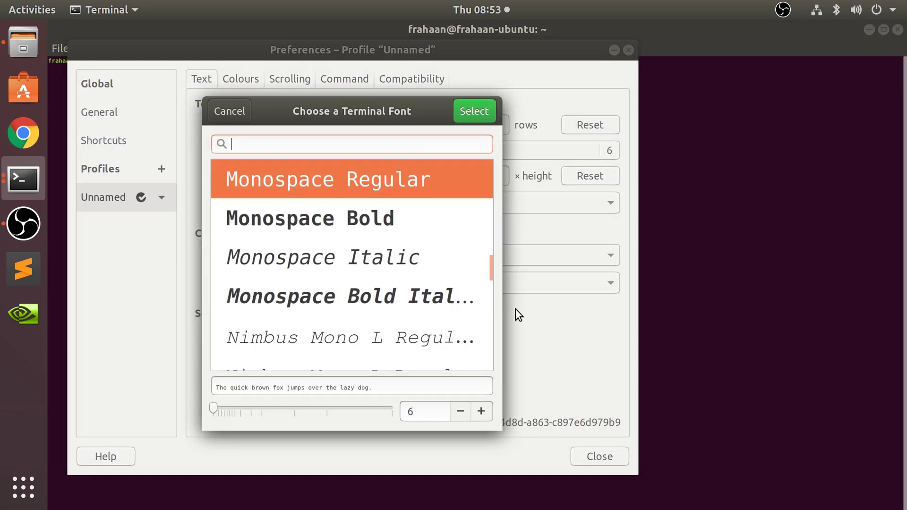
pyautogui.click(424, 412)
pyautogui.write('16')
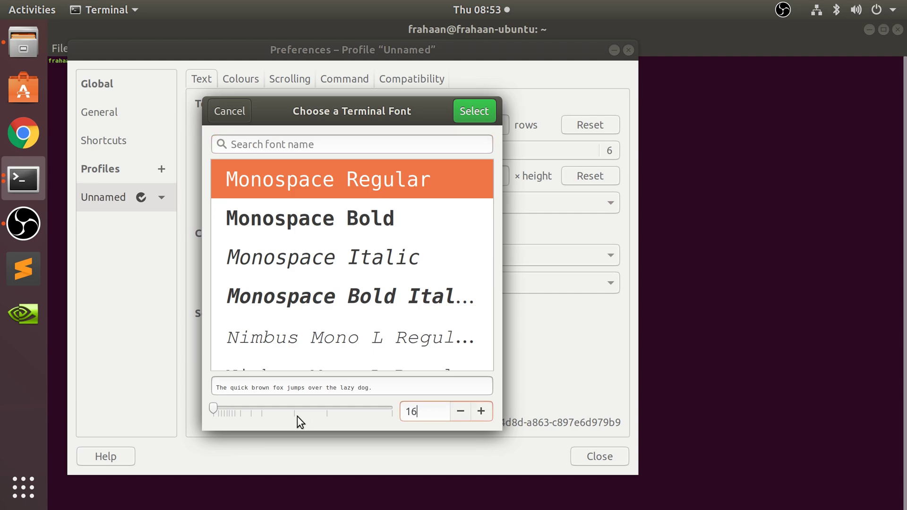
pyautogui.click(482, 119)
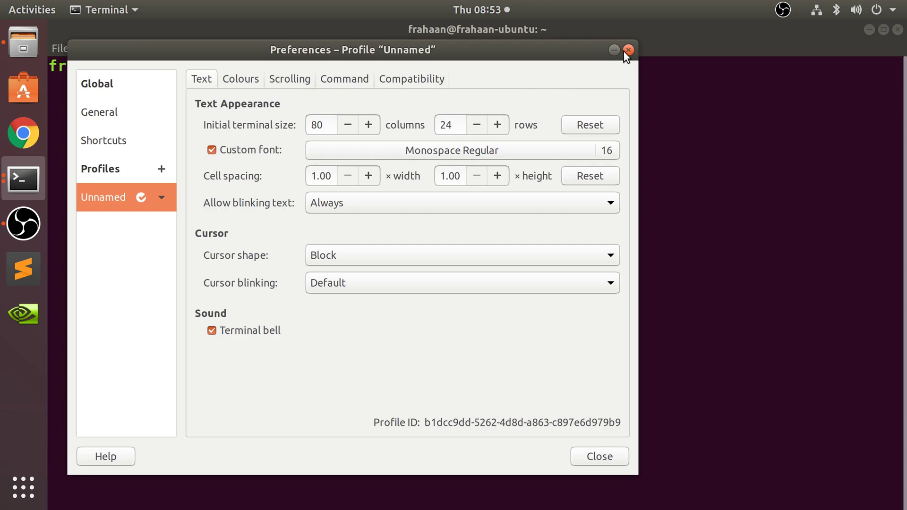
pyautogui.click(625, 51)
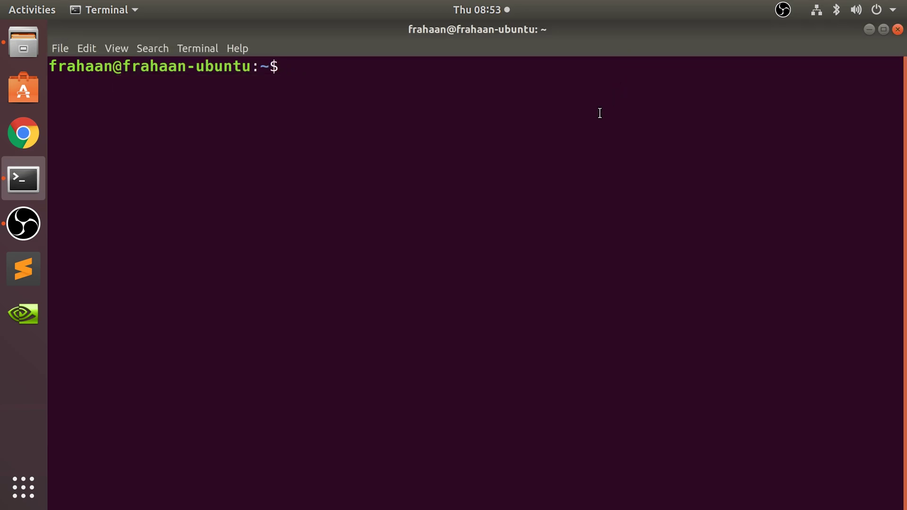